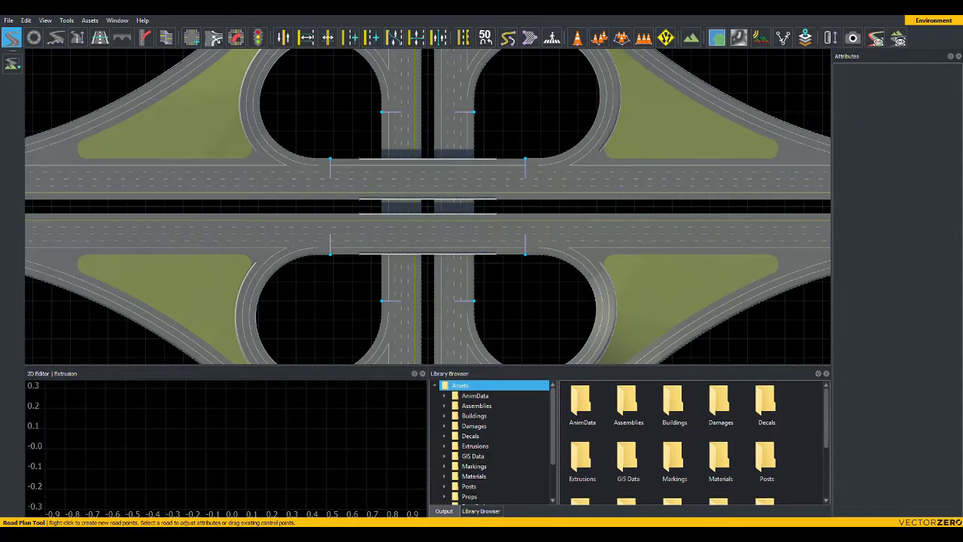
# - Orbit from the overhead view to an oblique view of the interchange's central overpass
pyautogui.keyDown('alt'); pyautogui.moveTo(428, 206); pyautogui.dragTo(380, 187); pyautogui.keyUp('alt')
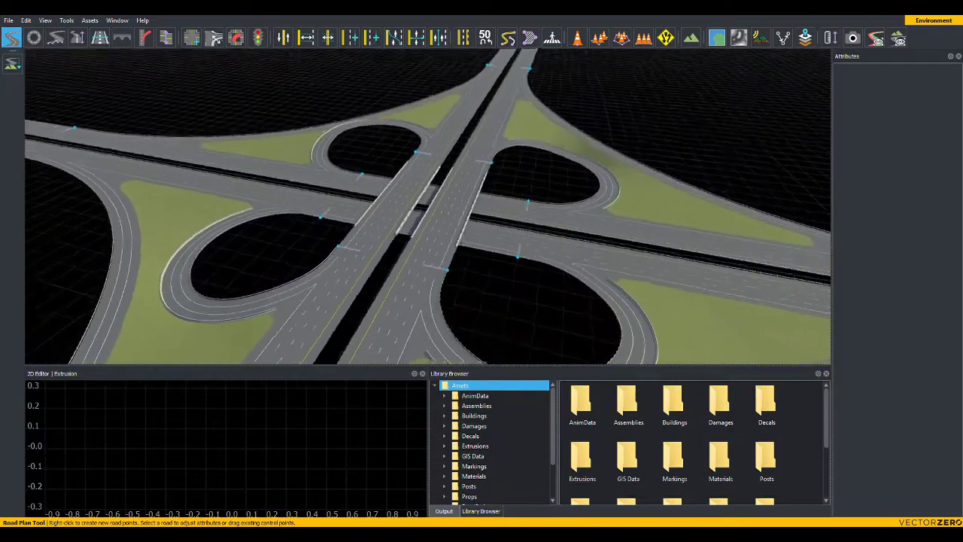
pyautogui.keyDown('alt'); pyautogui.moveTo(451, 264); pyautogui.dragTo(333, 271); pyautogui.keyUp('alt')
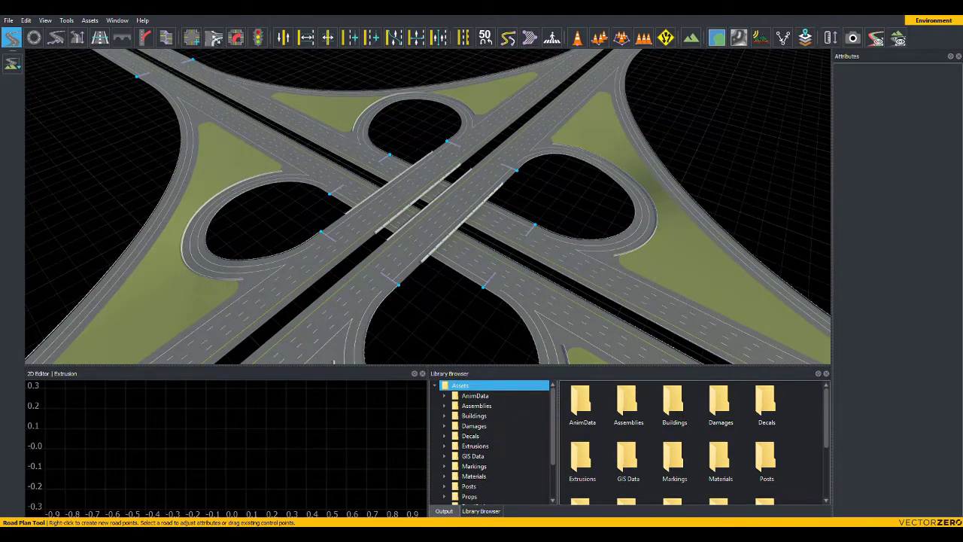
pyautogui.keyDown('alt'); pyautogui.moveTo(453, 254); pyautogui.dragTo(399, 253); pyautogui.keyUp('alt')
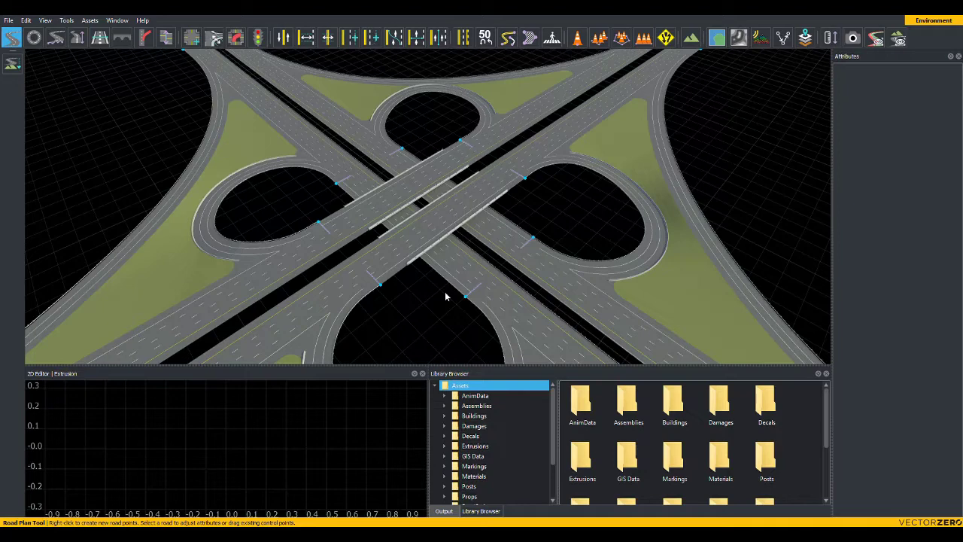
# - Examine the interchange at different zoom levels, from the whole road layout to a close-up of the overpass decks
pyautogui.keyDown('alt'); pyautogui.moveTo(446, 292); pyautogui.dragTo(496, 292, button='right'); pyautogui.keyUp('alt')
pyautogui.scroll(-3, 445, 297)
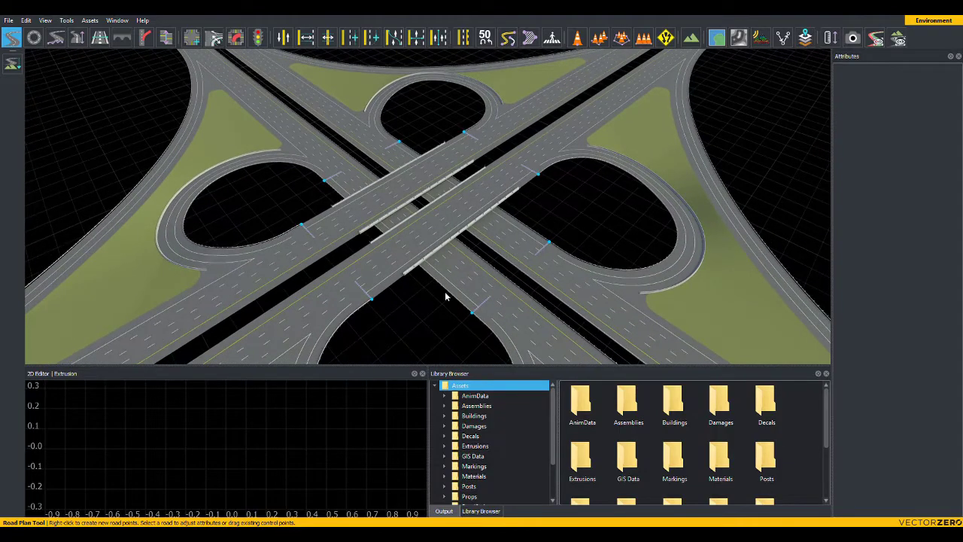
pyautogui.scroll(-6, 445, 297)
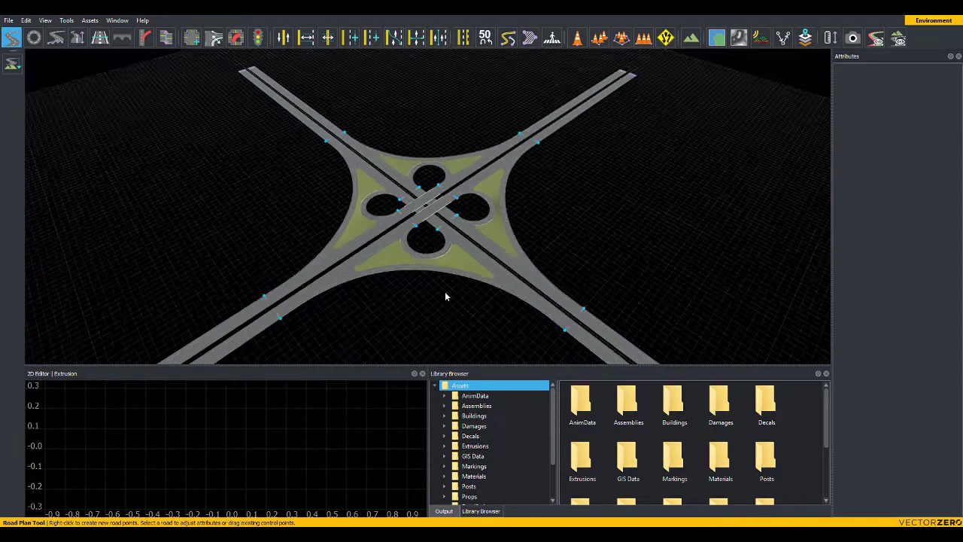
pyautogui.scroll(6, 445, 297)
pyautogui.scroll(2, 445, 296)
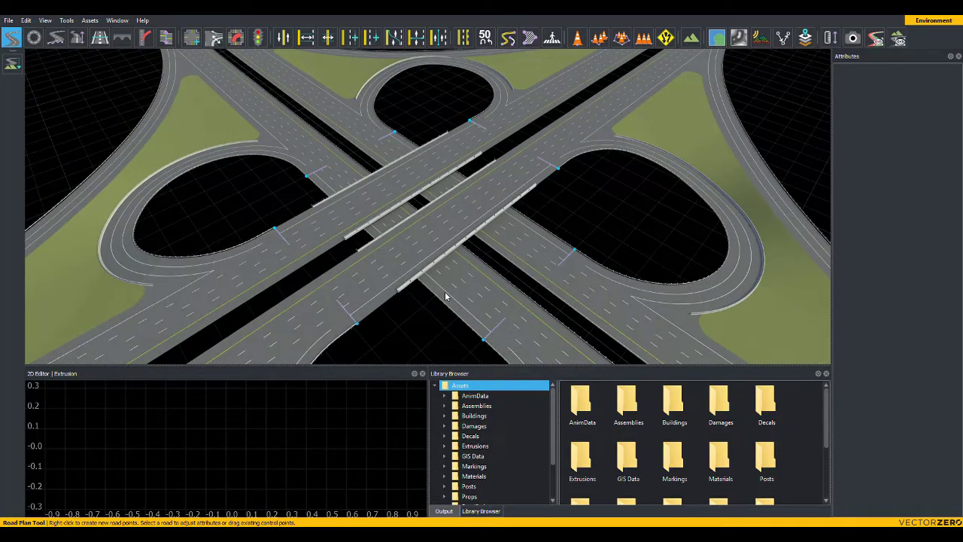
pyautogui.scroll(-4, 445, 291)
pyautogui.scroll(-3, 445, 291)
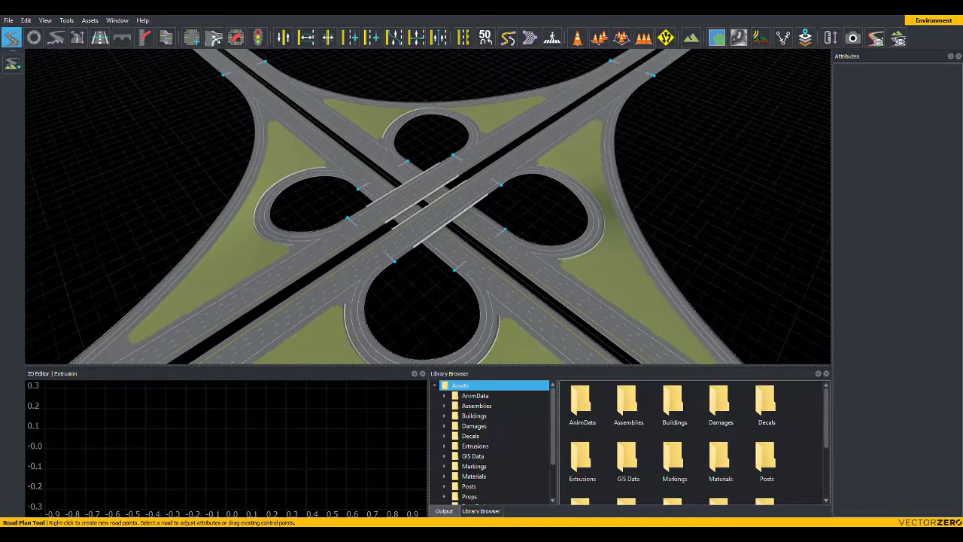
pyautogui.scroll(3, 444, 291)
pyautogui.scroll(2, 445, 291)
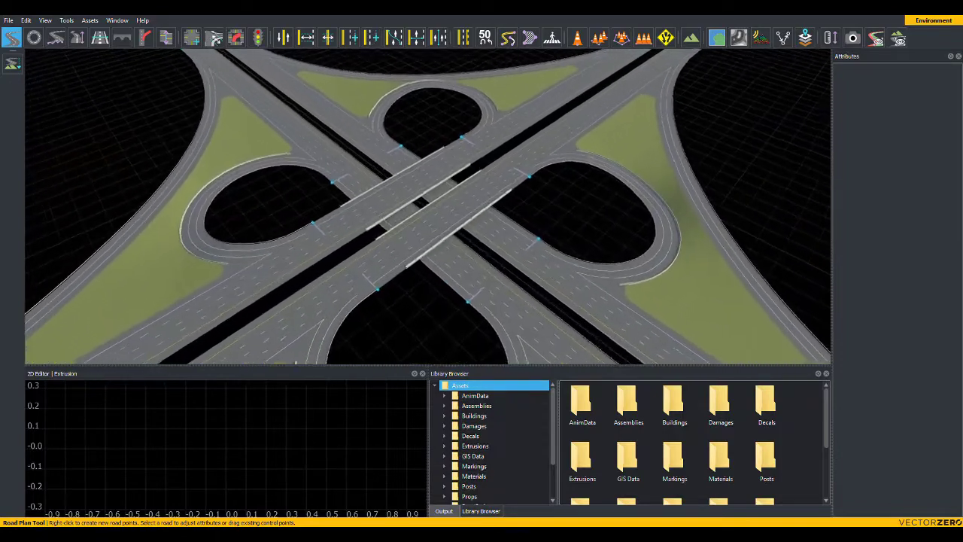
pyautogui.scroll(-4, 445, 295)
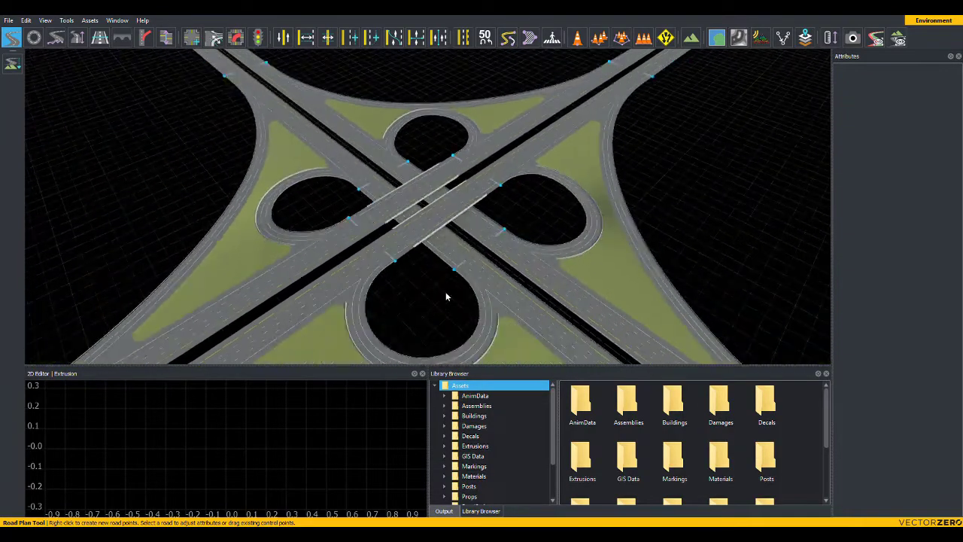
pyautogui.scroll(5, 445, 295)
pyautogui.scroll(3, 446, 296)
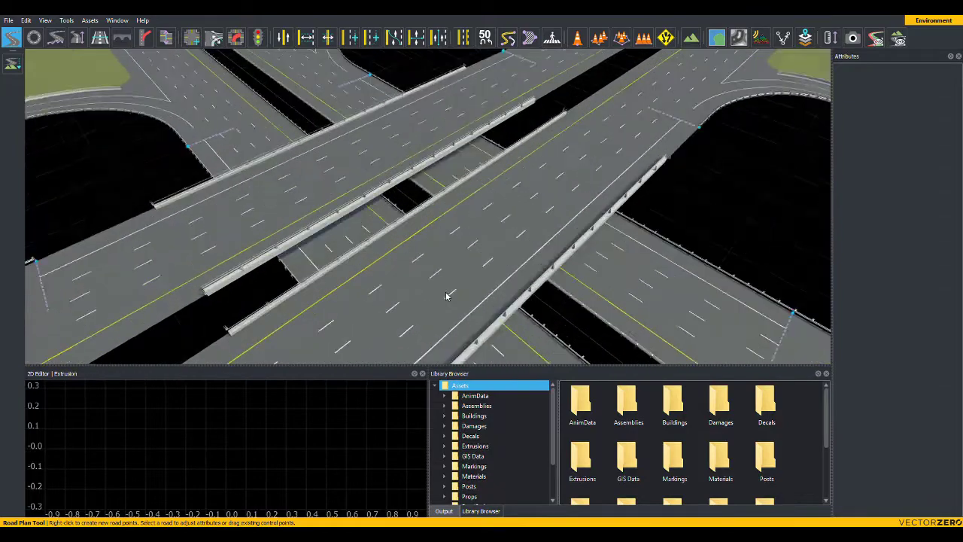
pyautogui.scroll(-4, 446, 295)
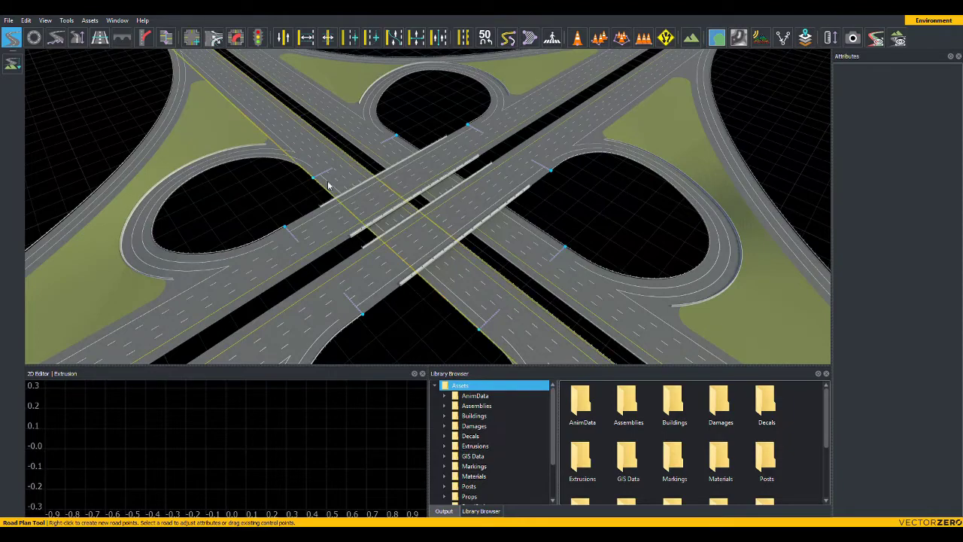
# - Examine the underside of the overpass and the median guardrails from close to ground level
pyautogui.keyDown('alt'); pyautogui.moveTo(328, 181); pyautogui.dragTo(312, 180); pyautogui.keyUp('alt')
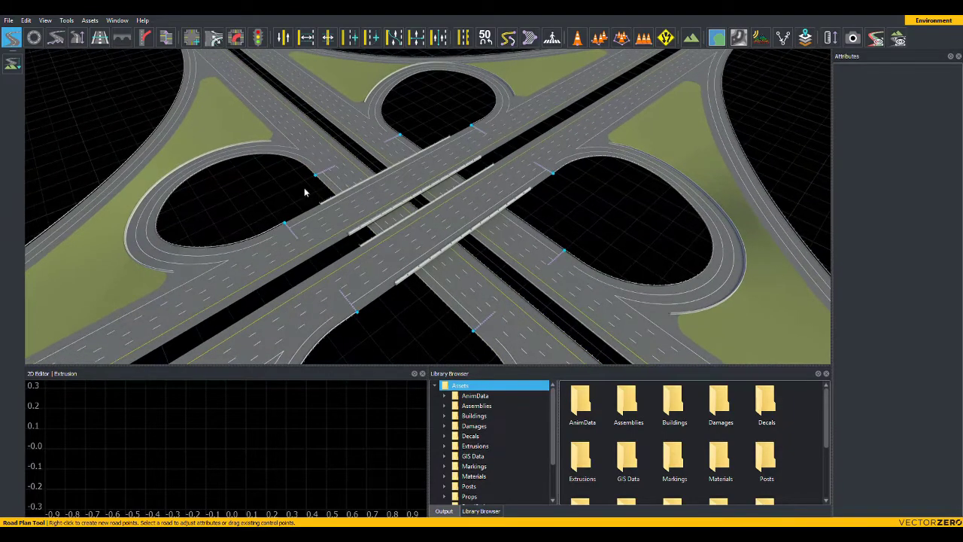
pyautogui.keyDown('alt'); pyautogui.moveTo(304, 188); pyautogui.dragTo(421, 189, button='right'); pyautogui.keyUp('alt')
pyautogui.scroll(10, 304, 188)
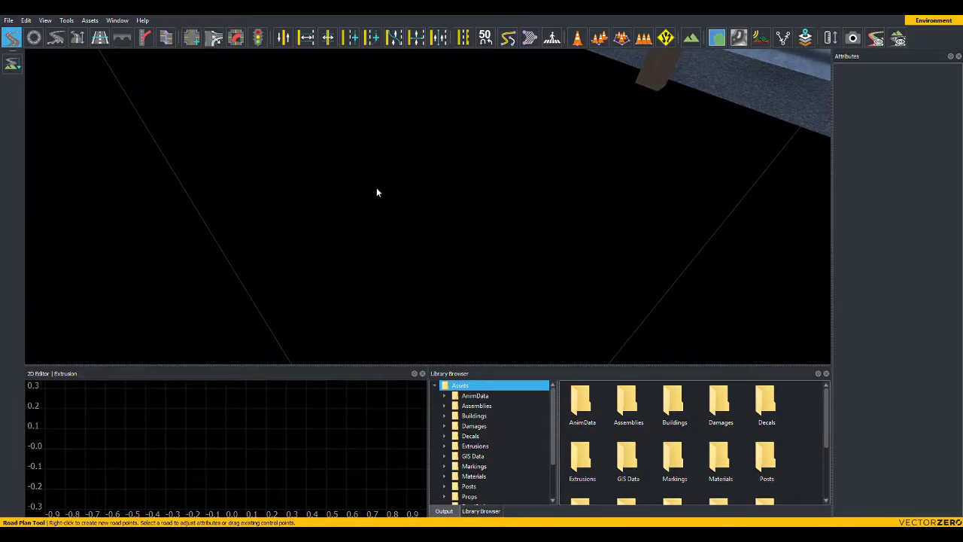
pyautogui.scroll(10, 376, 192)
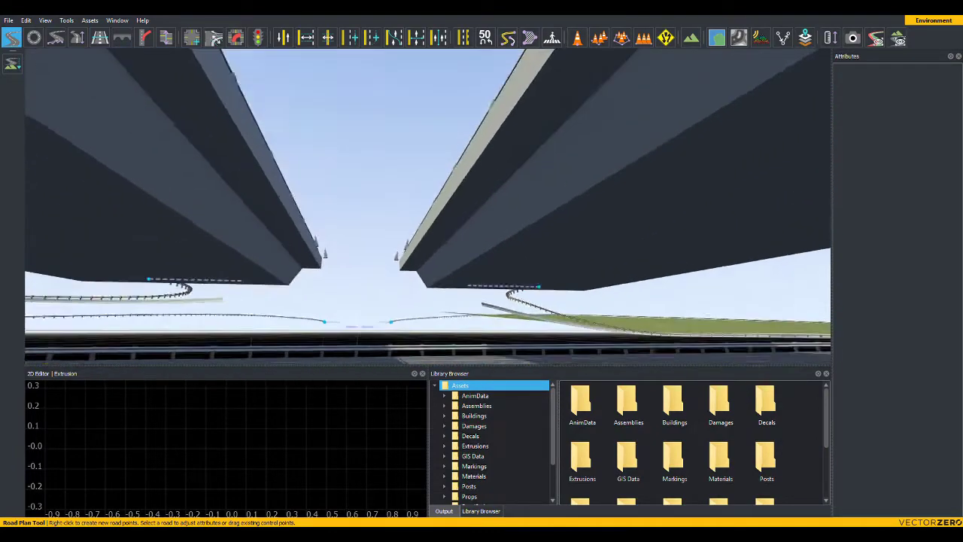
pyautogui.keyDown('alt'); pyautogui.moveTo(427, 206); pyautogui.dragTo(504, 259); pyautogui.keyUp('alt')
pyautogui.scroll(-10, 428, 208)
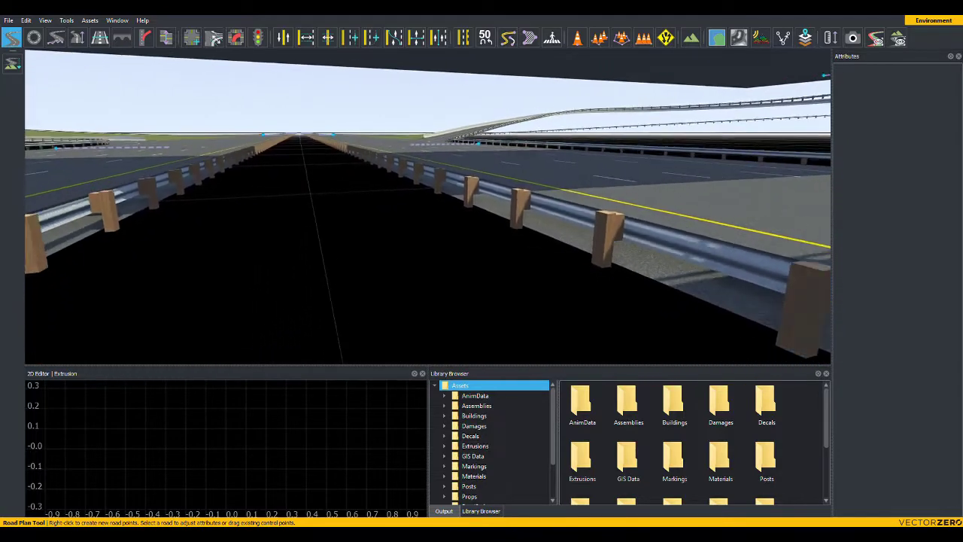
pyautogui.scroll(-1, 427, 208)
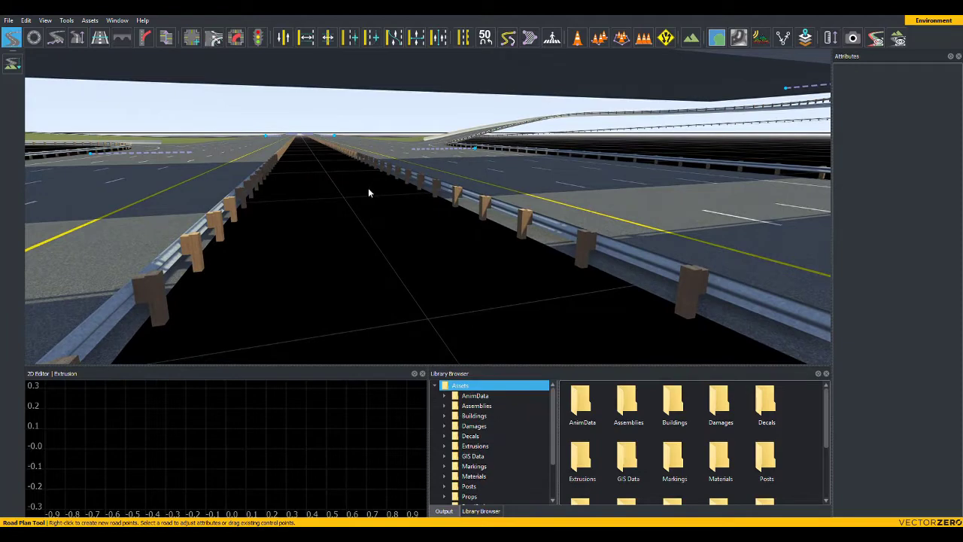
pyautogui.keyDown('alt'); pyautogui.moveTo(369, 203); pyautogui.dragTo(688, 265); pyautogui.keyUp('alt')
# - Back away from the overpass and frame an oblique overview of the interchange with its four loop ramps
pyautogui.scroll(-15, 428, 207)
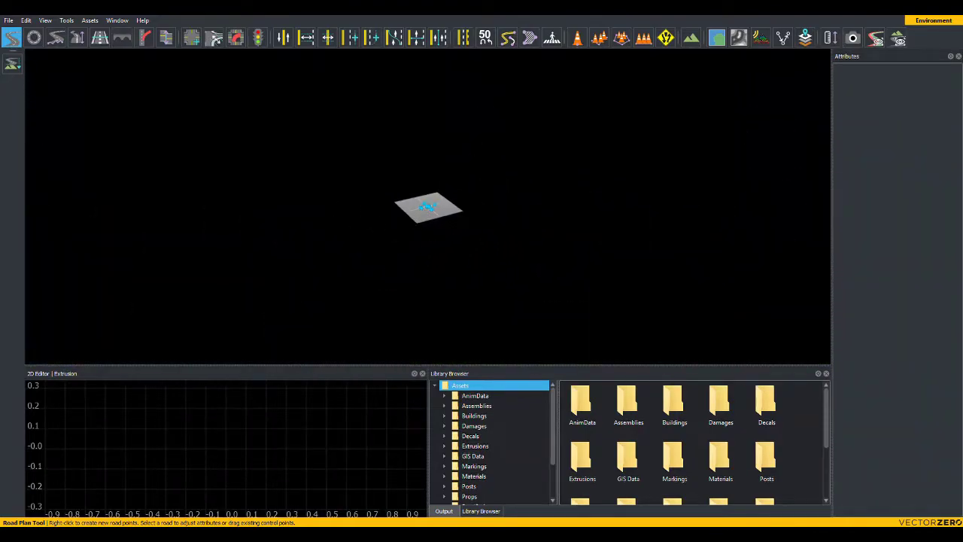
pyautogui.keyDown('alt'); pyautogui.moveTo(428, 207); pyautogui.dragTo(373, 232); pyautogui.keyUp('alt')
pyautogui.scroll(10, 500, 292)
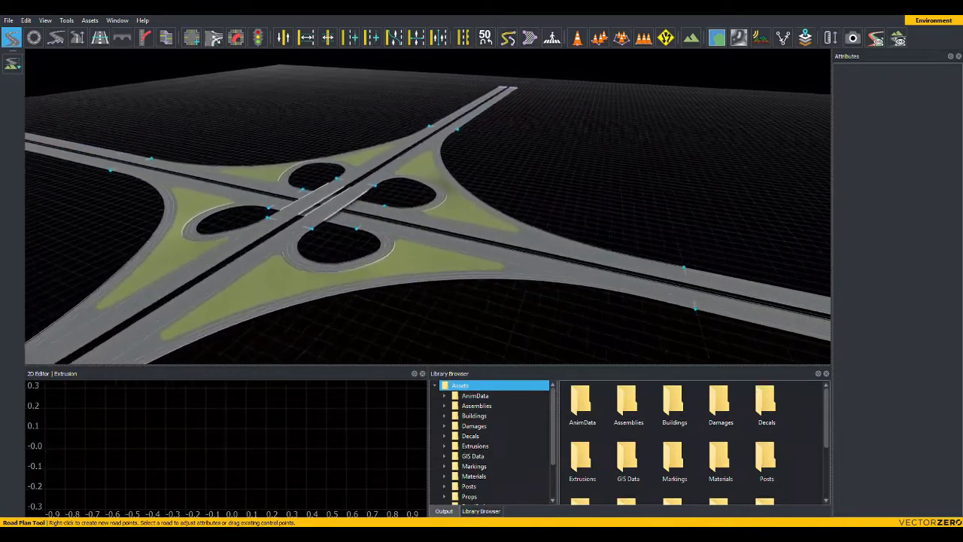
pyautogui.keyDown('alt'); pyautogui.moveTo(392, 278); pyautogui.dragTo(501, 292); pyautogui.keyUp('alt')
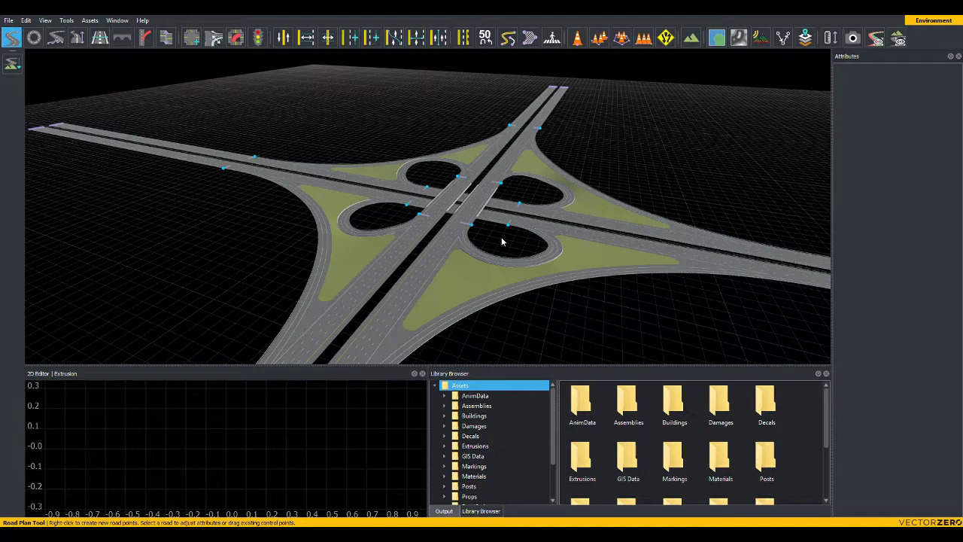
# - Lower the camera near ground level and move it outward along the interchange's approach road
pyautogui.keyDown('alt'); pyautogui.moveTo(501, 238); pyautogui.dragTo(509, 167); pyautogui.keyUp('alt')
pyautogui.moveTo(519, 211); pyautogui.dragTo(501, 222, button='right')
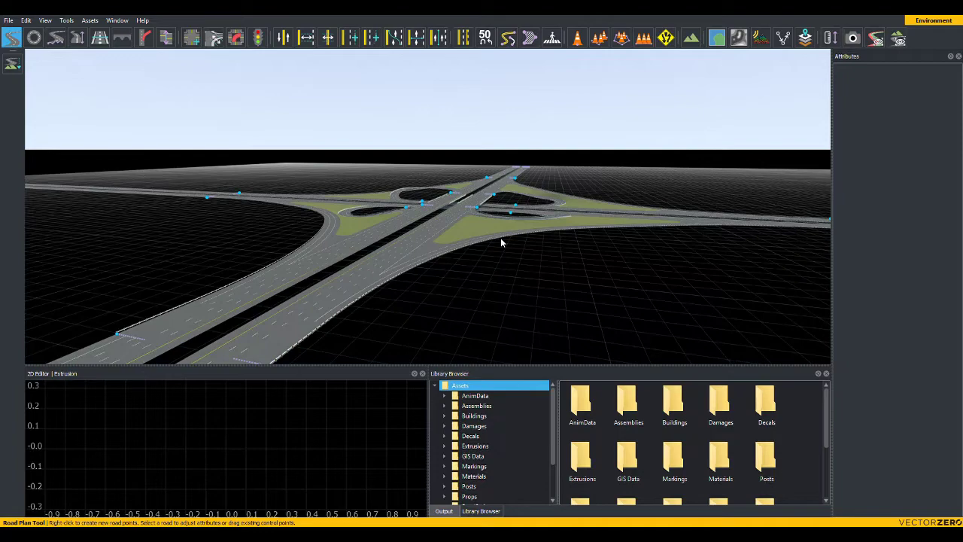
pyautogui.moveTo(501, 239)
pyautogui.keyDown('alt'); pyautogui.mouseDown(button='middle')
pyautogui.moveTo(505, 181)
pyautogui.moveTo(516, 228)
pyautogui.moveTo(538, 242)
pyautogui.moveTo(563, 223)
pyautogui.moveTo(566, 185)
pyautogui.moveTo(519, 236)
pyautogui.mouseUp(button='middle'); pyautogui.keyUp('alt')
pyautogui.moveTo(500, 215); pyautogui.dragTo(501, 243, button='right')
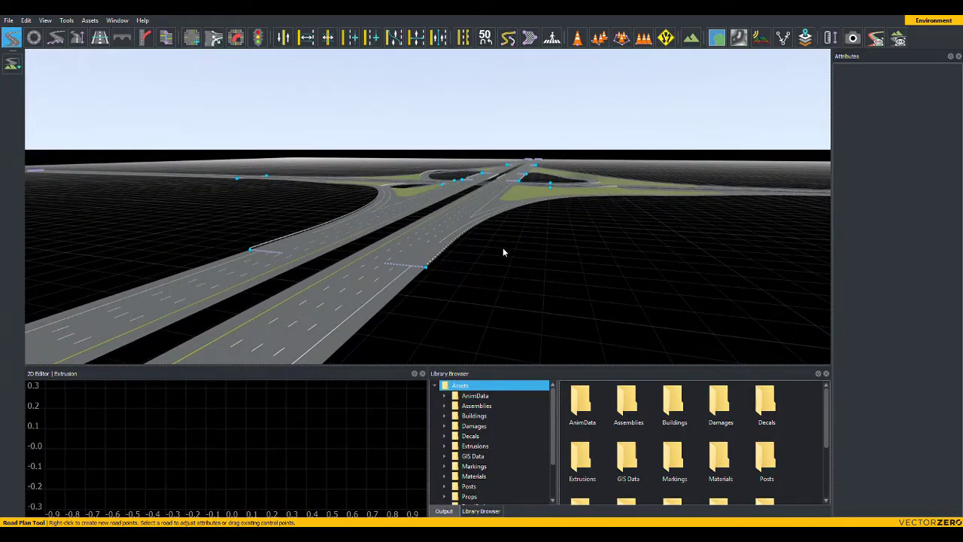
pyautogui.moveTo(503, 250); pyautogui.dragTo(503, 263, button='right')
pyautogui.keyDown('alt'); pyautogui.moveTo(503, 264); pyautogui.dragTo(569, 284, button='middle'); pyautogui.keyUp('alt')
pyautogui.moveTo(502, 256); pyautogui.dragTo(496, 264, button='right')
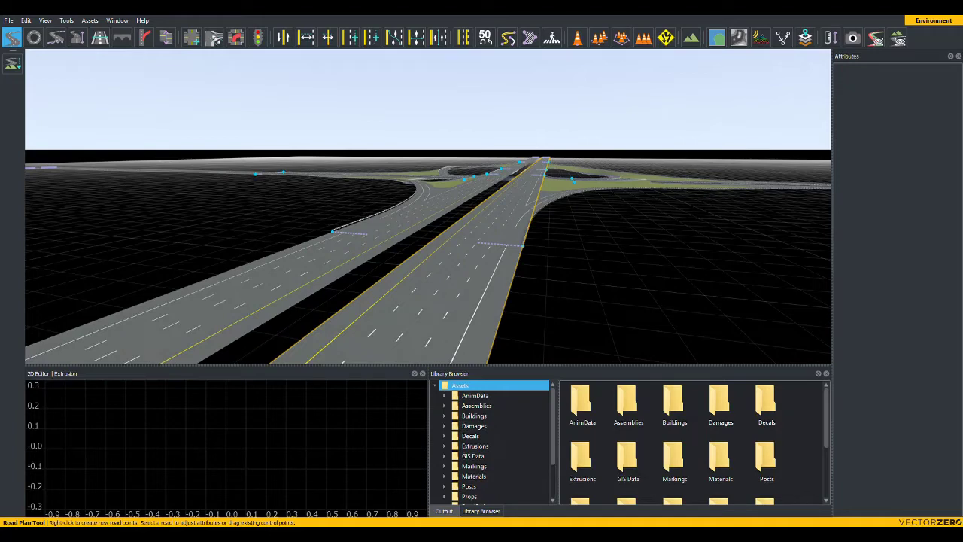
# - Select the approach carriageway and frame the entire scene in an oblique view
pyautogui.click(430, 269)
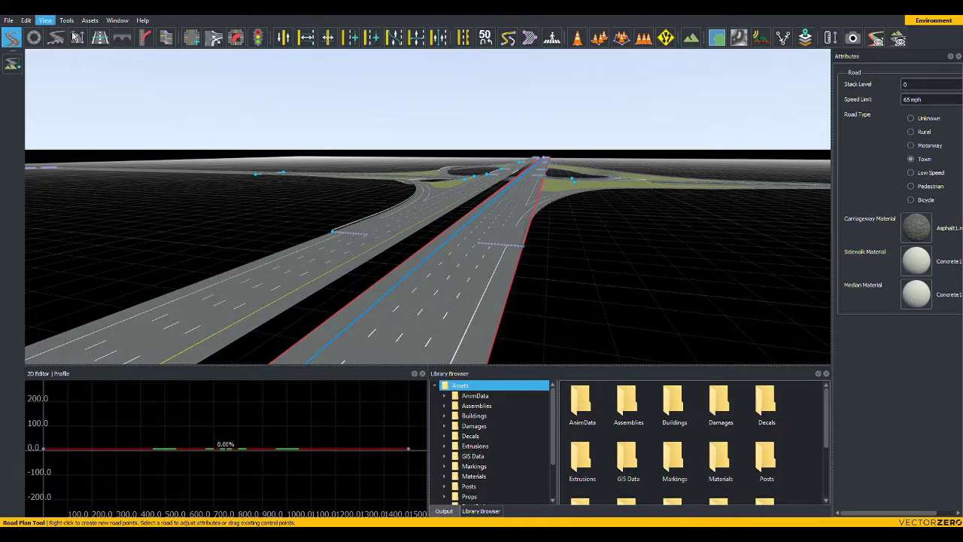
pyautogui.press('a')
pyautogui.keyDown('alt'); pyautogui.moveTo(255, 204); pyautogui.dragTo(199, 282); pyautogui.keyUp('alt')
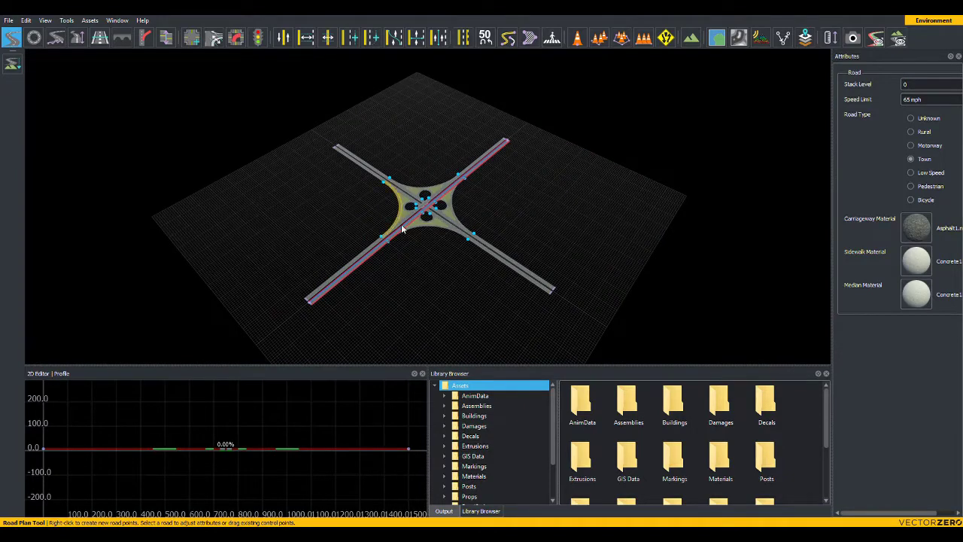
# - Select the near loop ramp and frame it in the viewport, then do the same for the neighbouring loop ramp
pyautogui.click(430, 222)
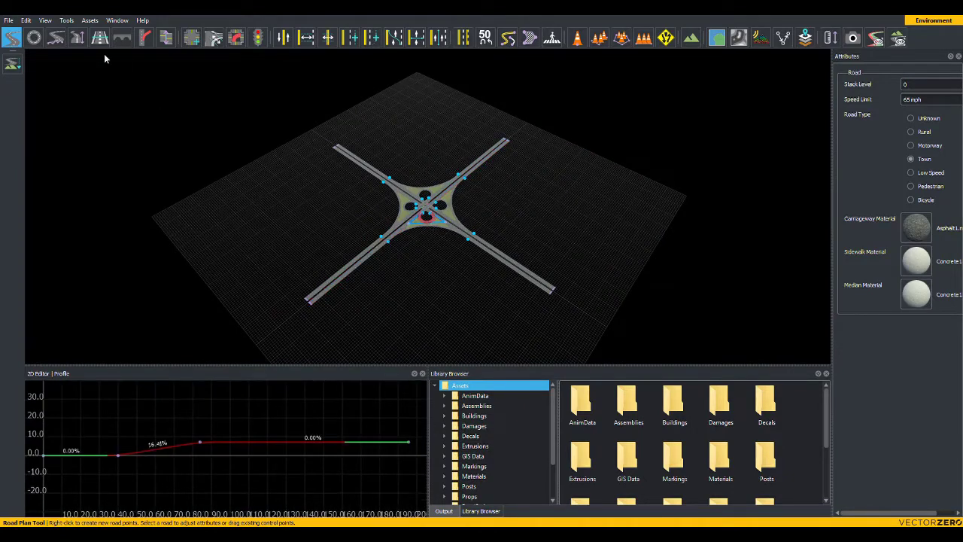
pyautogui.press('f')
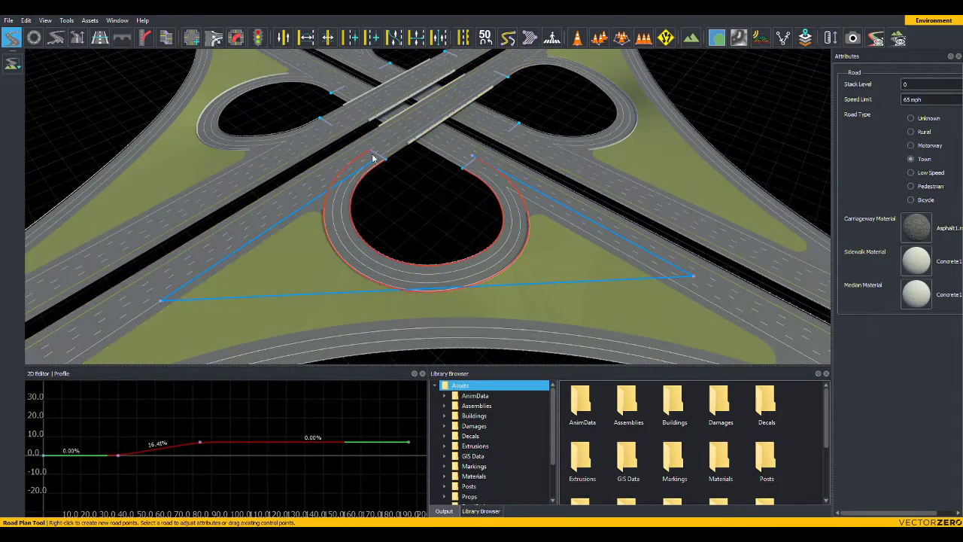
pyautogui.click(587, 147)
pyautogui.press('f')
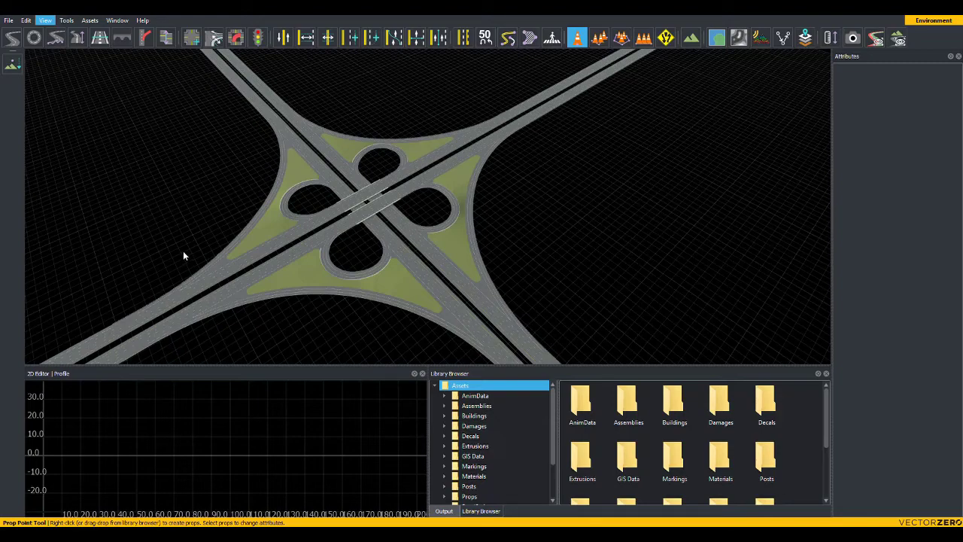
# - View the interchange from directly above and from an oblique perspective angle
pyautogui.click(181, 198)
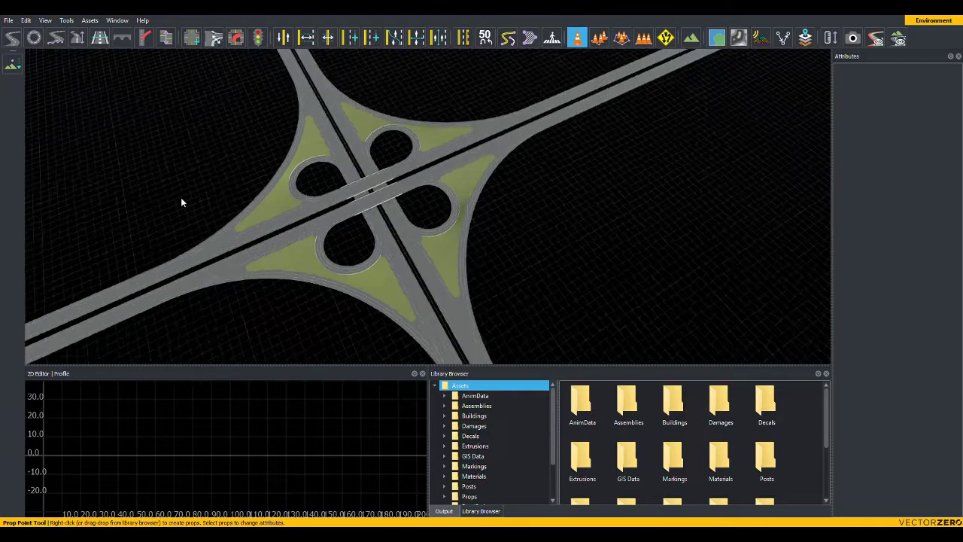
pyautogui.keyDown('alt'); pyautogui.moveTo(203, 209); pyautogui.dragTo(228, 246, button='middle'); pyautogui.keyUp('alt')
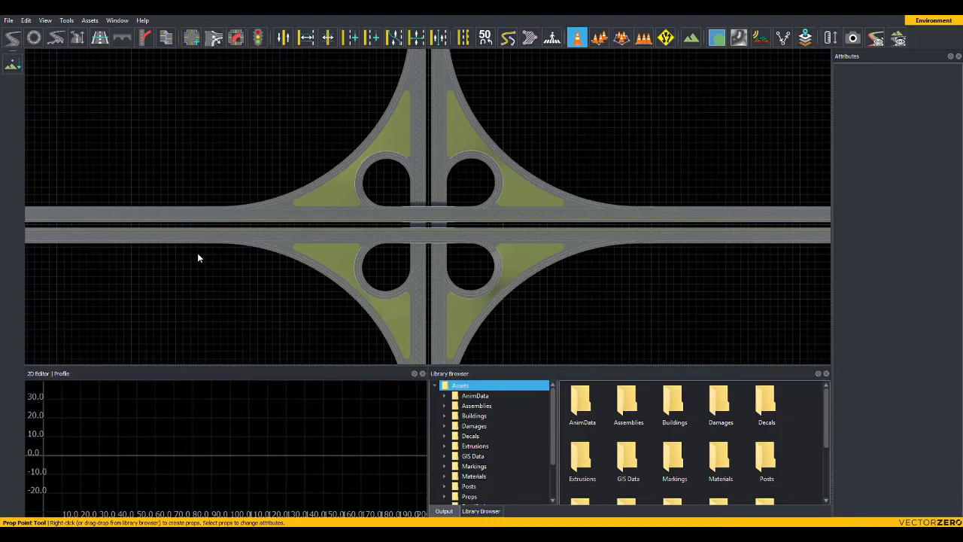
pyautogui.press('1')
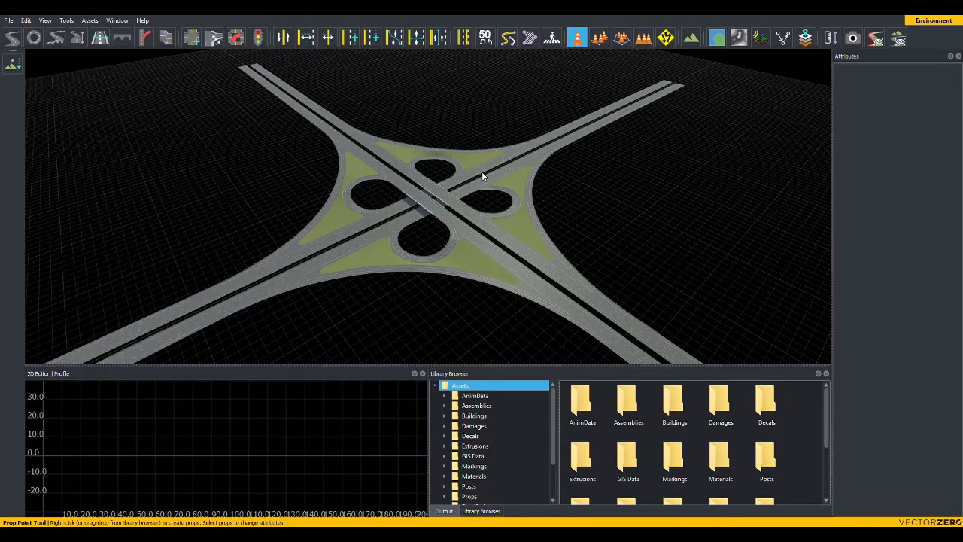
pyautogui.keyDown('alt'); pyautogui.moveTo(380, 193); pyautogui.dragTo(370, 203); pyautogui.keyUp('alt')
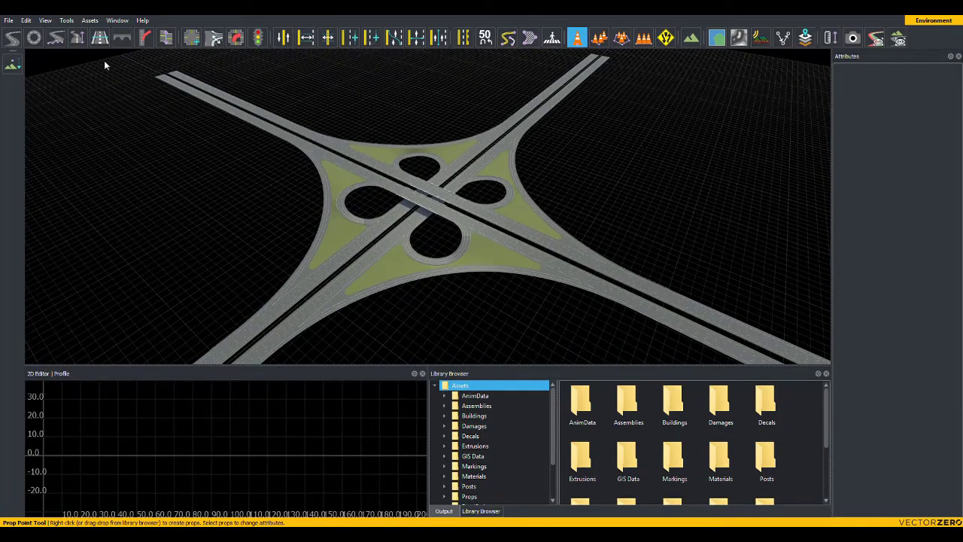
# - Switch the viewport to orthographic projection and orbit around the interchange
pyautogui.click(45, 22)
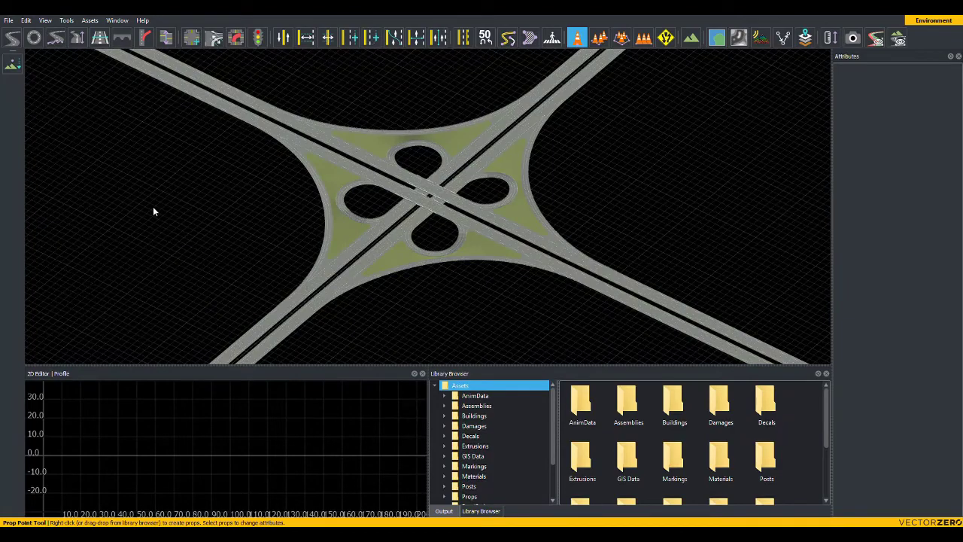
pyautogui.moveTo(153, 211); pyautogui.dragTo(152, 198, button='right')
pyautogui.keyDown('alt'); pyautogui.moveTo(273, 207); pyautogui.dragTo(267, 239); pyautogui.keyUp('alt')
pyautogui.moveTo(474, 222); pyautogui.dragTo(345, 168, button='right')
# - Return the viewport to perspective projection and tilt to a low oblique view of the interchange
pyautogui.click(45, 21)
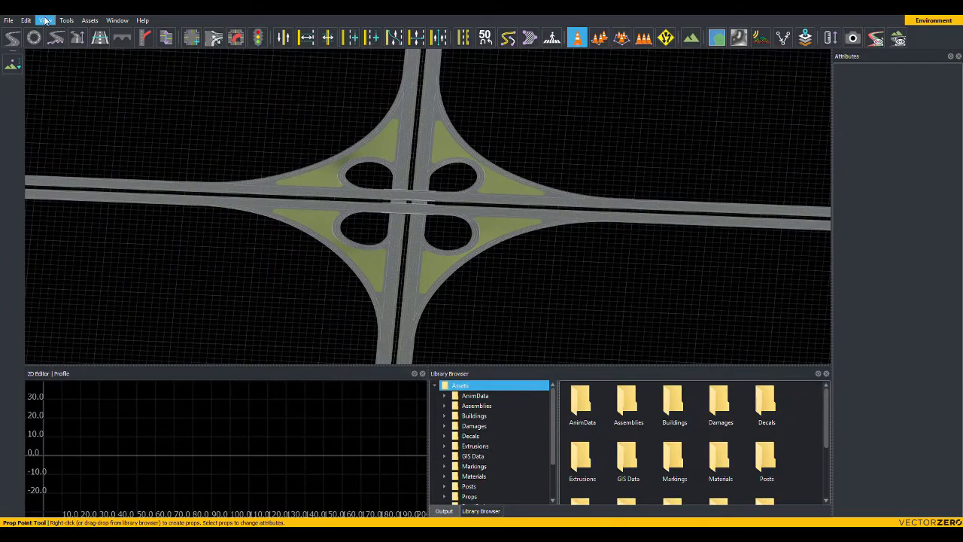
pyautogui.click(95, 178)
pyautogui.keyDown('alt'); pyautogui.moveTo(249, 215); pyautogui.dragTo(248, 228); pyautogui.keyUp('alt')
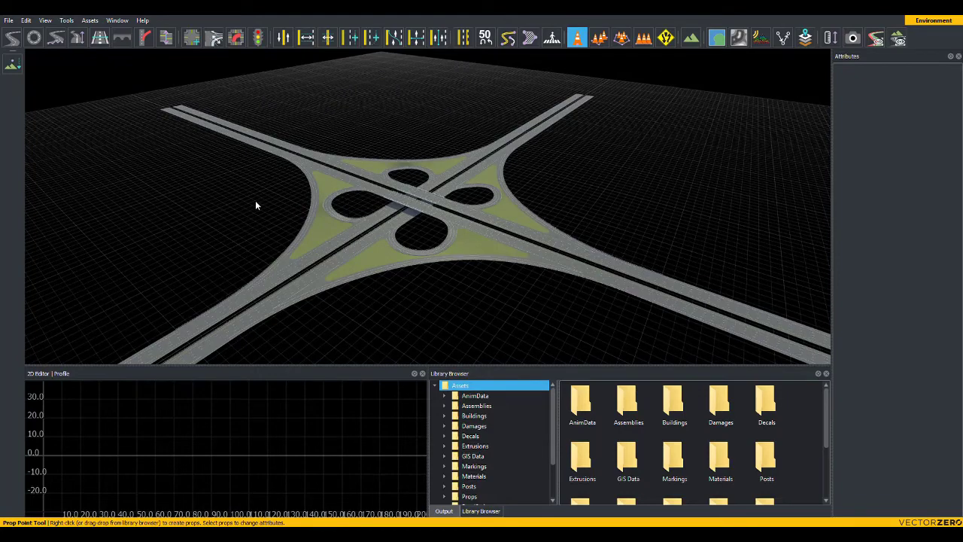
pyautogui.keyDown('alt'); pyautogui.moveTo(256, 201); pyautogui.dragTo(256, 212); pyautogui.keyUp('alt')
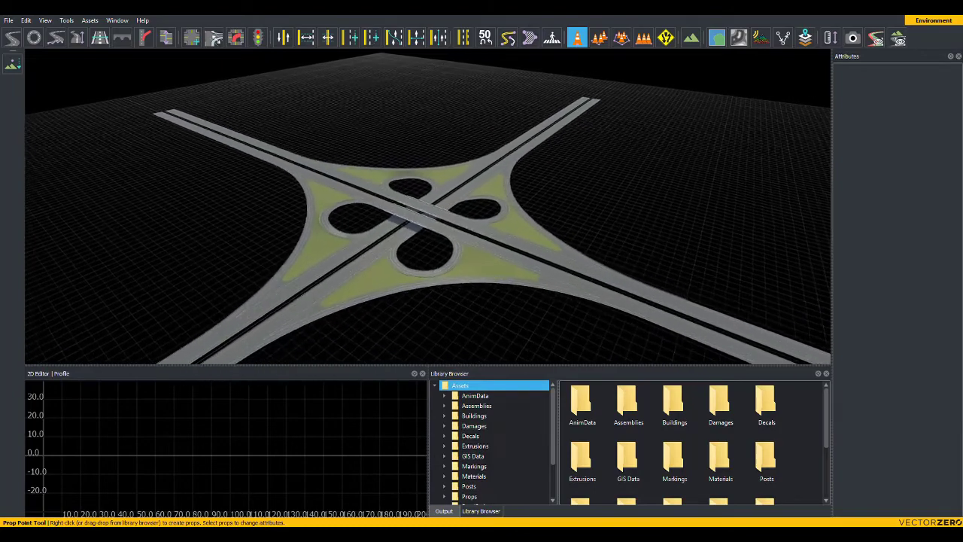